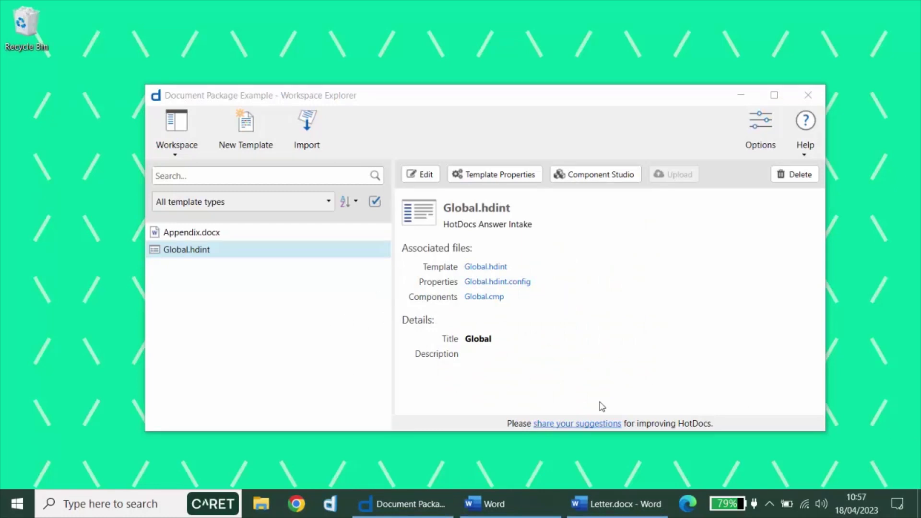
# - Bring the Letter.docx Word document to the front from the taskbar
pyautogui.click(602, 511)
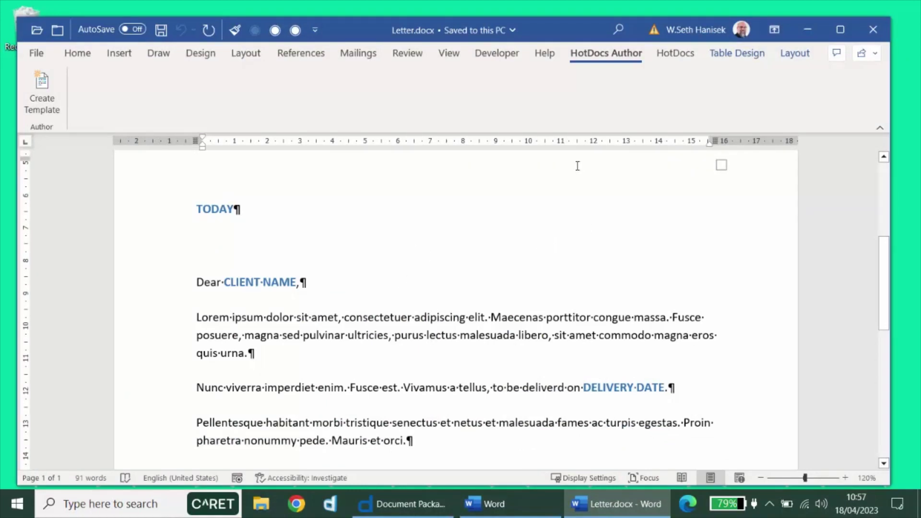
# - Start a new HotDocs template Letter.docx, titled Letter, in the Document Package Example workspace
pyautogui.click(46, 92)
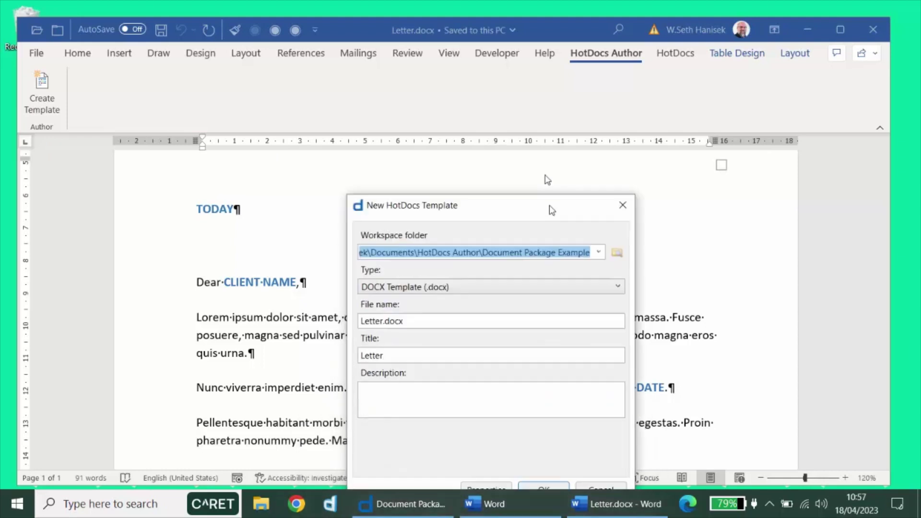
pyautogui.click(458, 120)
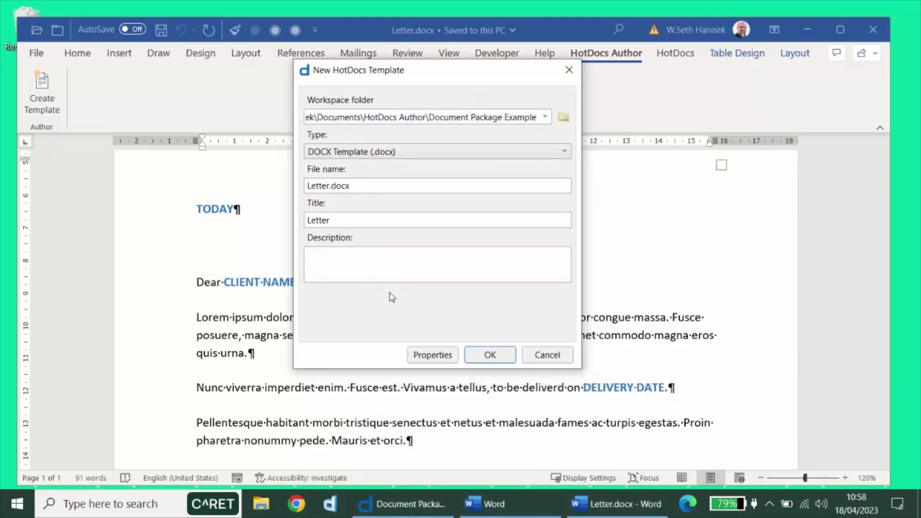
pyautogui.click(430, 356)
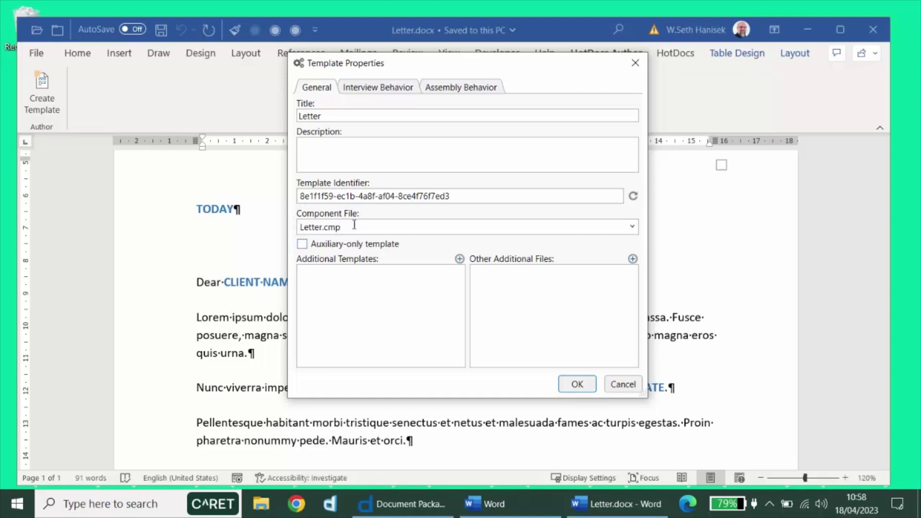
# - Assign Global.cmp as the Letter template's component file and finish creating the template
pyautogui.click(632, 227)
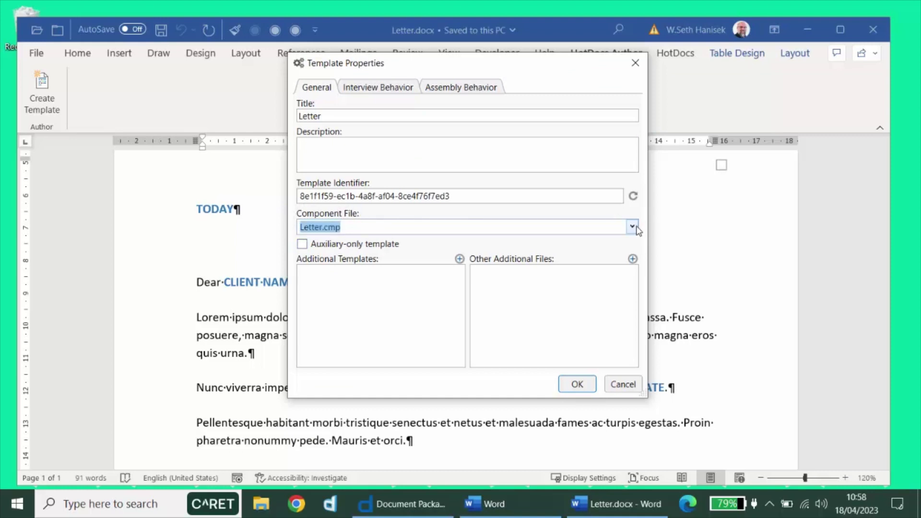
pyautogui.click(498, 258)
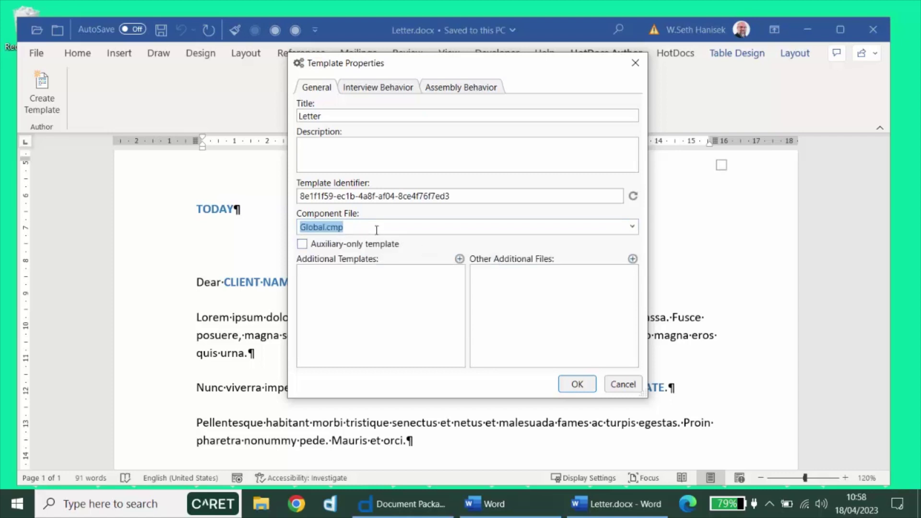
pyautogui.click(375, 227)
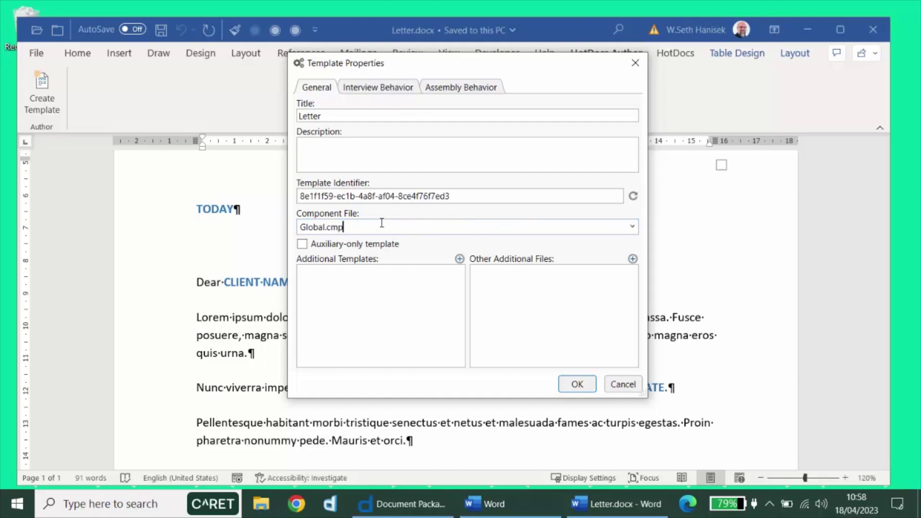
pyautogui.click(577, 383)
pyautogui.click(487, 355)
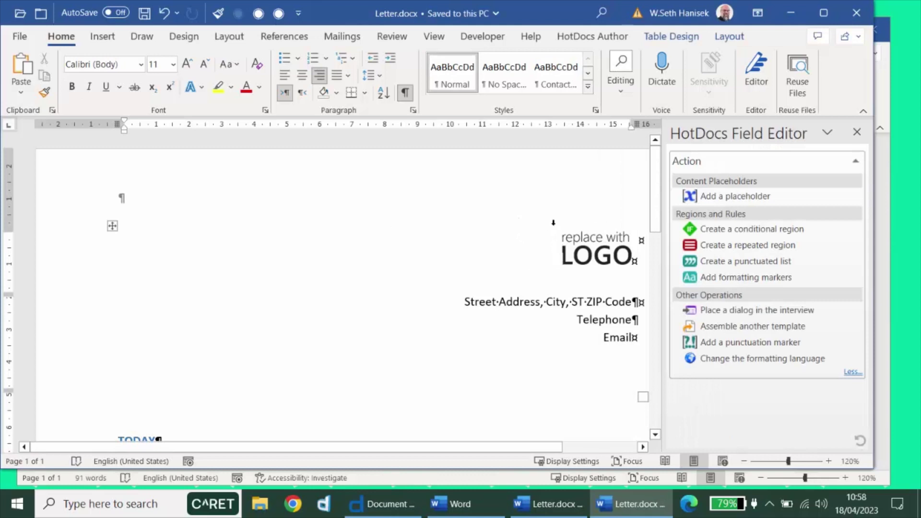
pyautogui.moveTo(654, 197)
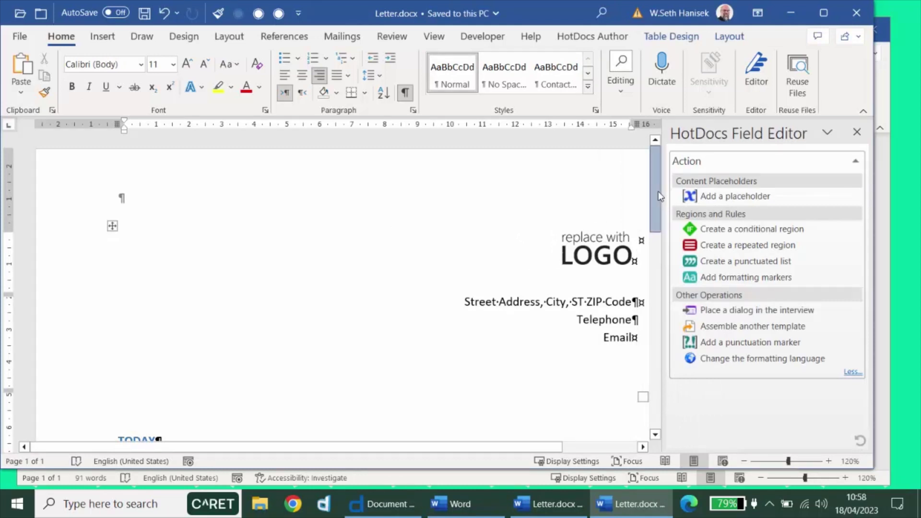
# - Turn CLIENT NAME in the greeting into a Client Name text-variable placeholder
pyautogui.moveTo(658, 196); pyautogui.dragTo(655, 261)
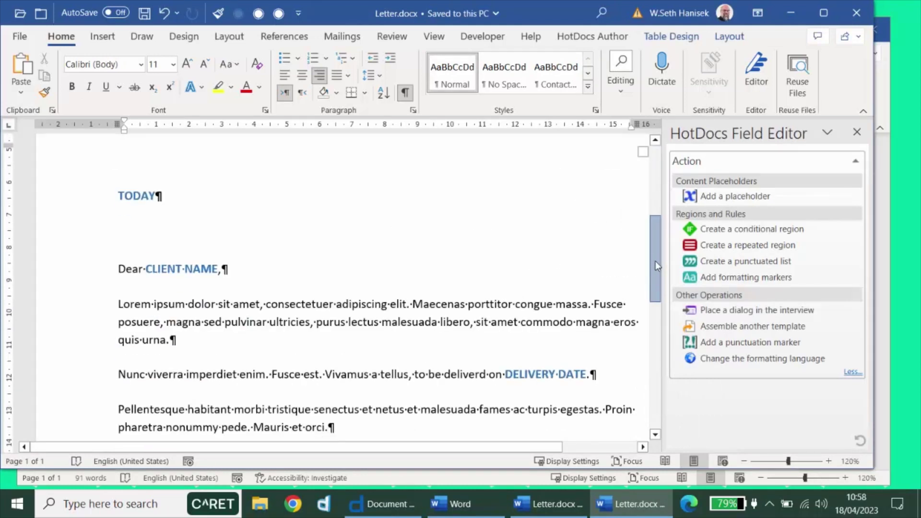
pyautogui.click(149, 268)
pyautogui.moveTo(147, 269); pyautogui.dragTo(219, 271)
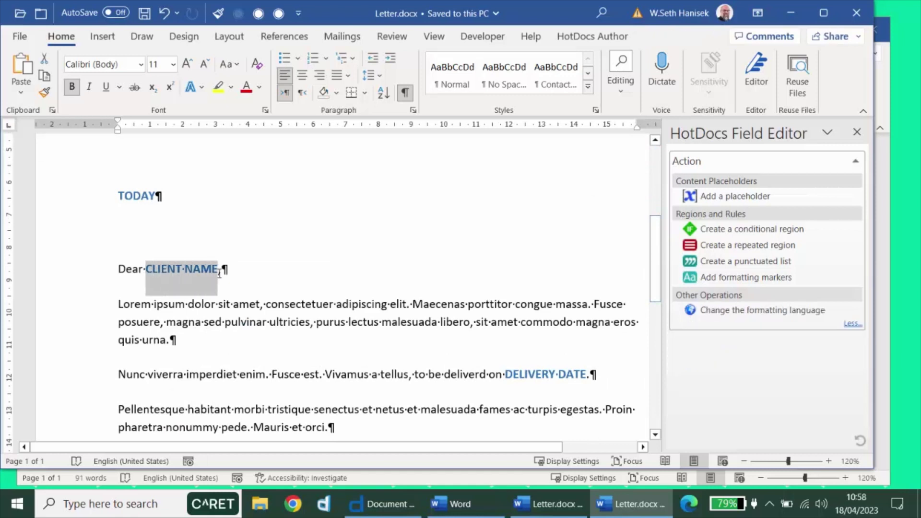
pyautogui.click(755, 201)
pyautogui.click(681, 242)
pyautogui.write('Client Name')
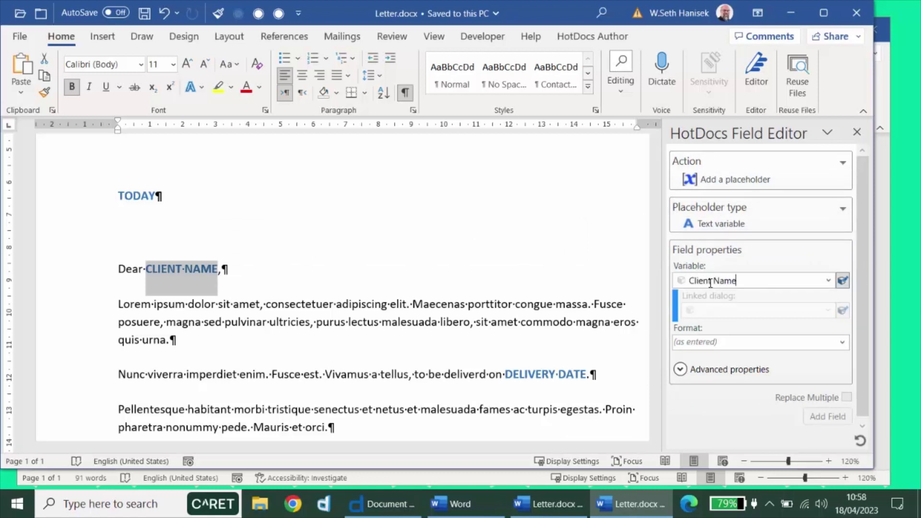
pyautogui.scroll(-1, 870, 406)
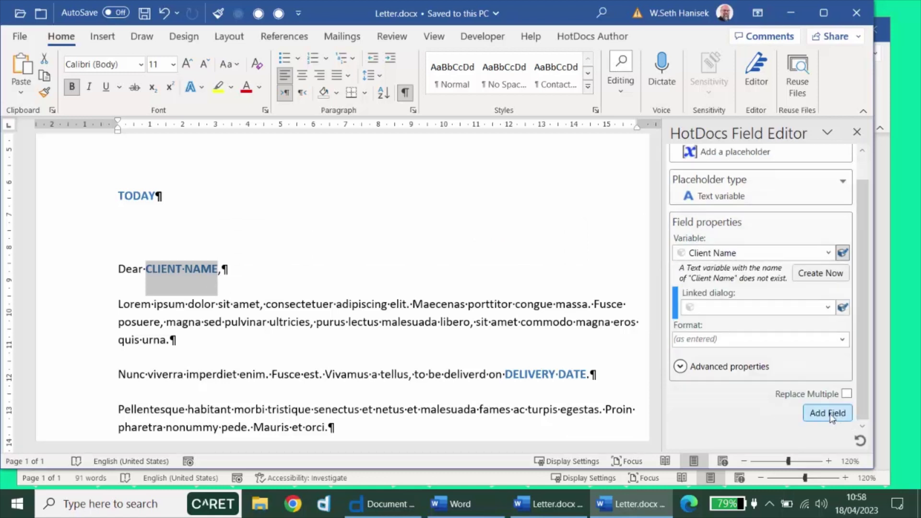
pyautogui.click(827, 413)
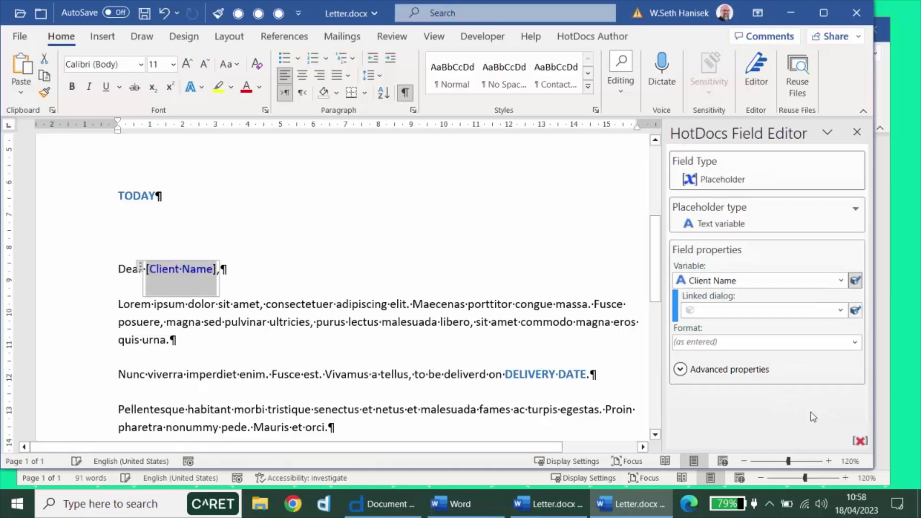
# - Turn DELIVERY DATE into a Delivery Date date-variable placeholder and save the letter
pyautogui.moveTo(505, 374); pyautogui.dragTo(585, 374)
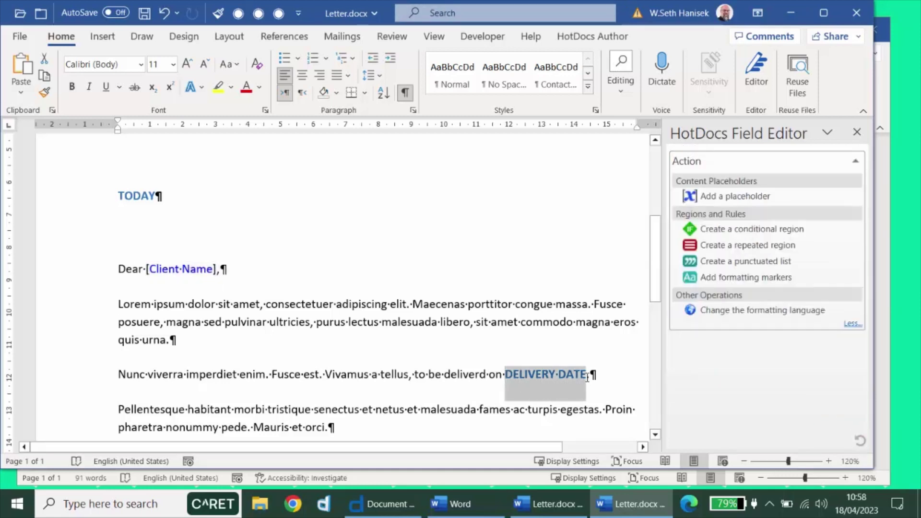
pyautogui.click(712, 197)
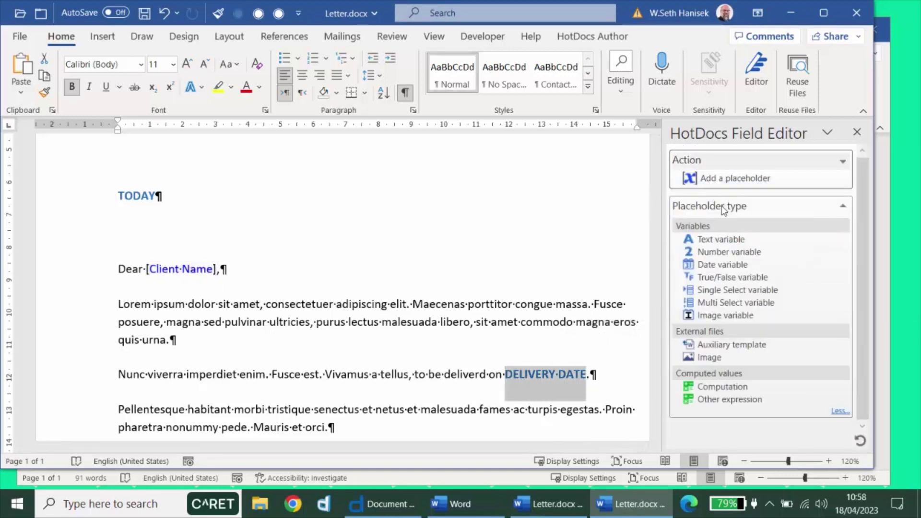
pyautogui.click(728, 265)
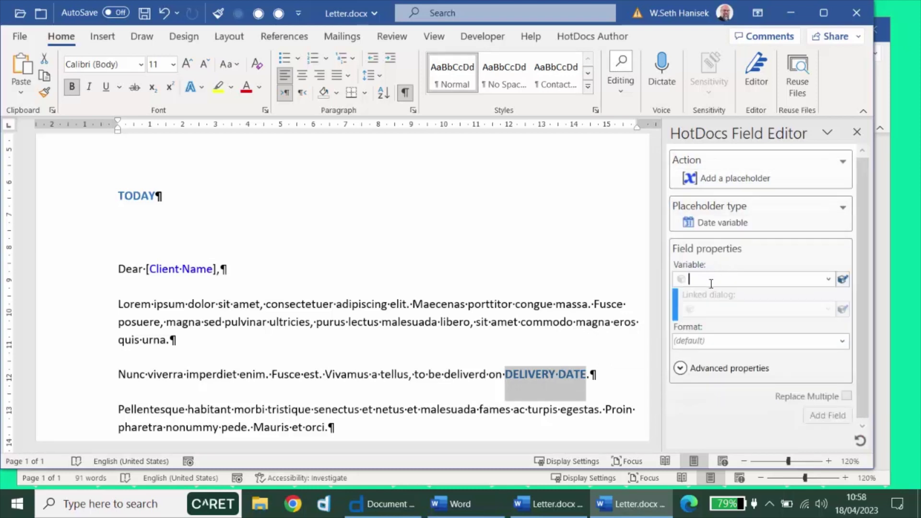
pyautogui.write('Delivery')
pyautogui.write(' Date')
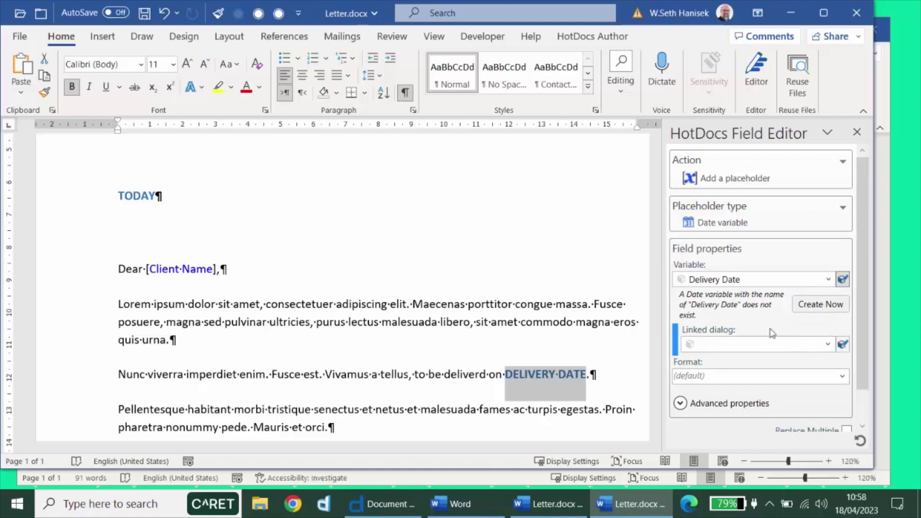
pyautogui.scroll(-1, 825, 407)
pyautogui.click(830, 414)
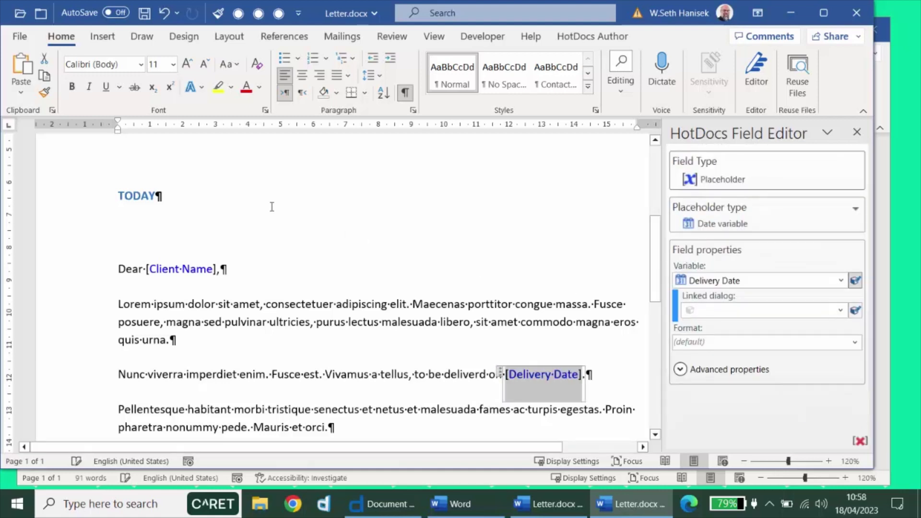
pyautogui.click(592, 36)
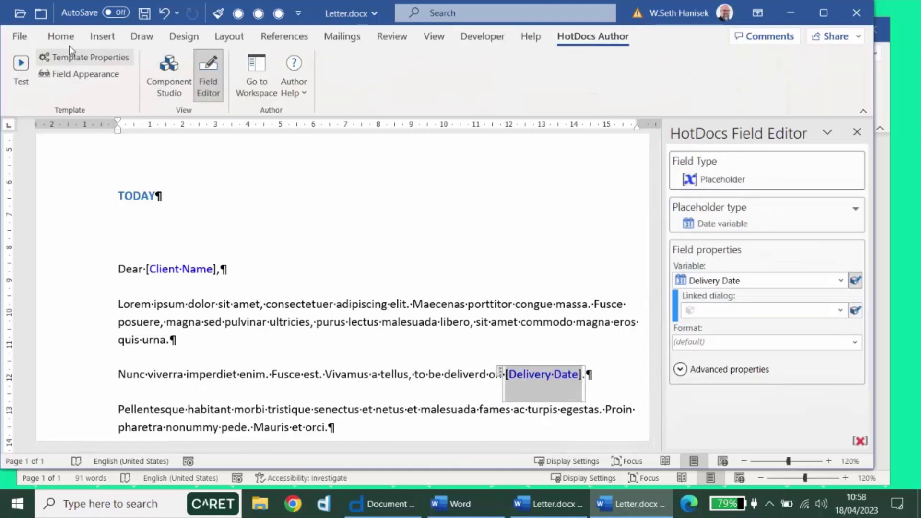
pyautogui.click(146, 16)
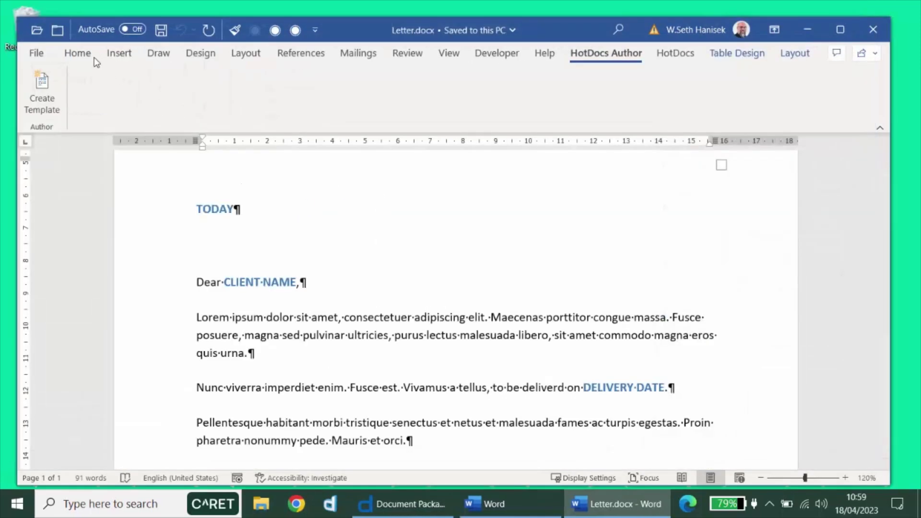
# - Close Letter.docx and review the Letter and Appendix templates' associated files in Workspace Explorer
pyautogui.click(58, 30)
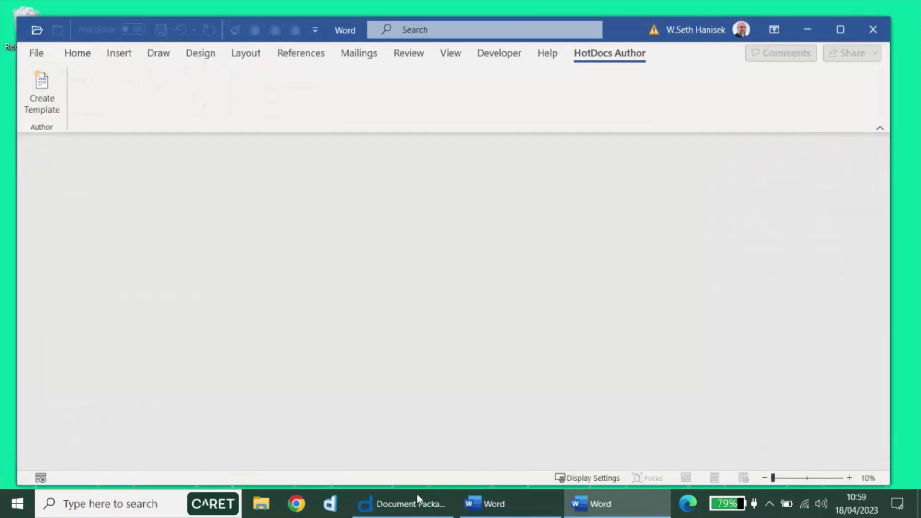
pyautogui.click(406, 503)
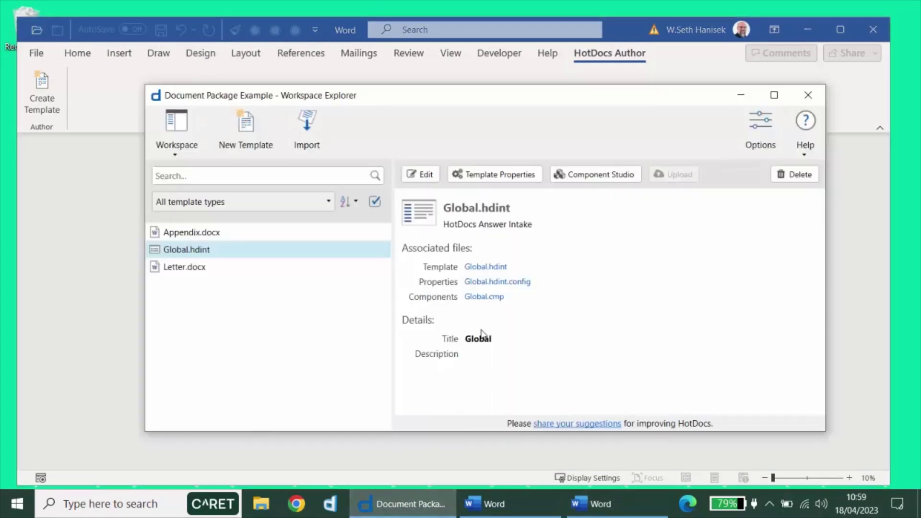
pyautogui.click(190, 267)
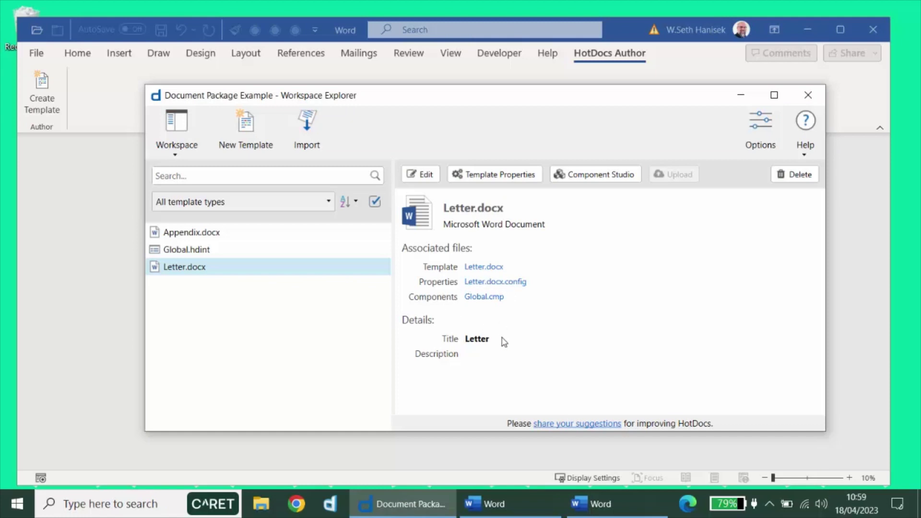
pyautogui.click(240, 235)
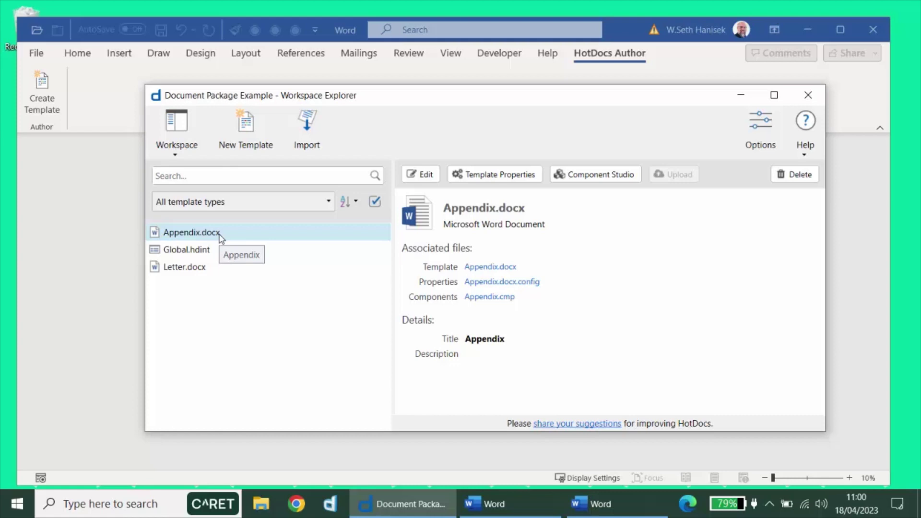
# - Open Appendix.cmp in HotDocs Component Studio from the Appendix template's details
pyautogui.click(582, 176)
# - Inspect the Client Name component in Appendix.cmp, then open Global.cmp for comparison
pyautogui.moveTo(307, 66); pyautogui.dragTo(259, 50)
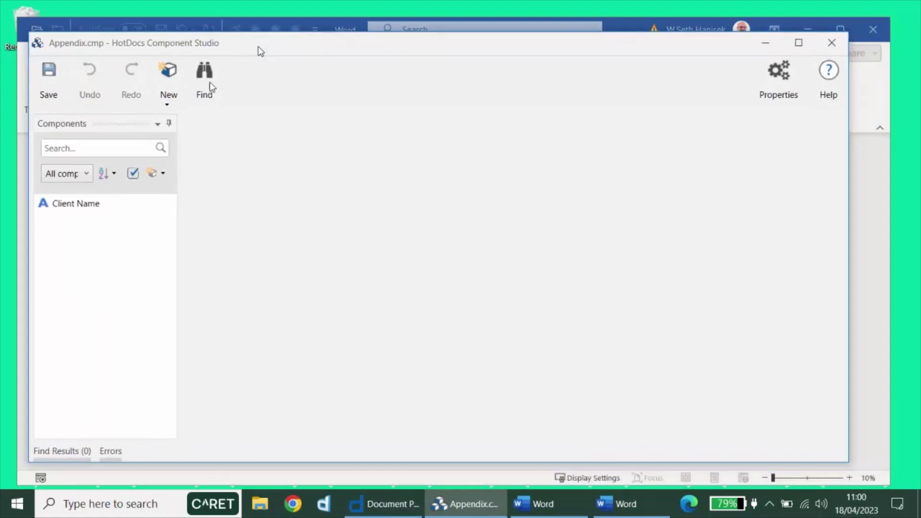
pyautogui.moveTo(123, 48); pyautogui.dragTo(108, 37)
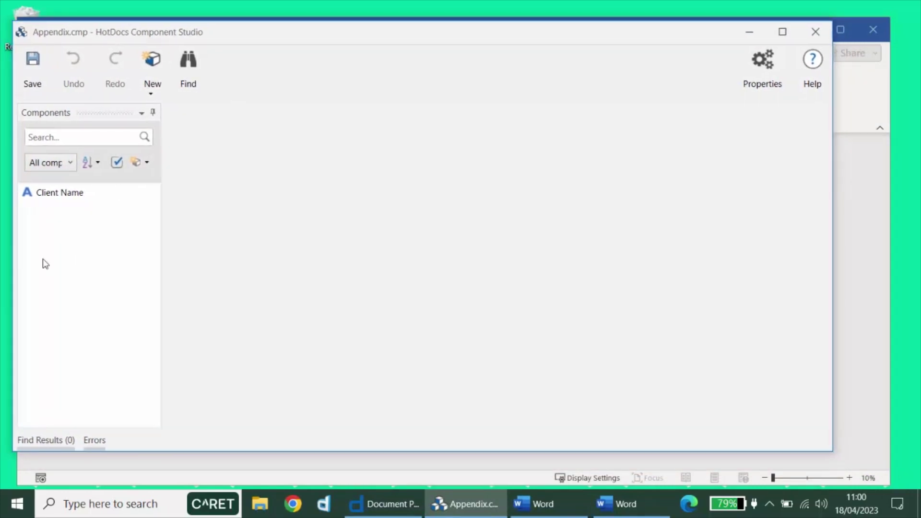
pyautogui.doubleClick(56, 197)
pyautogui.click(865, 346)
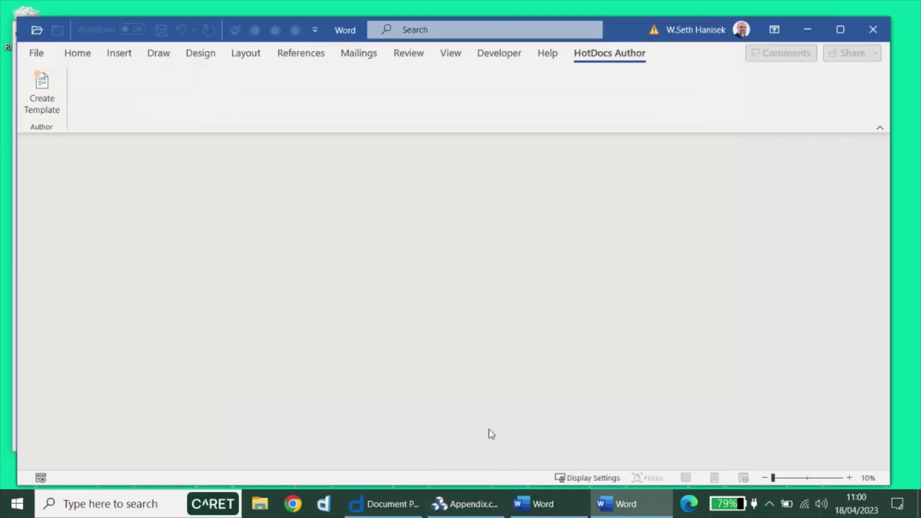
pyautogui.click(465, 503)
pyautogui.click(387, 512)
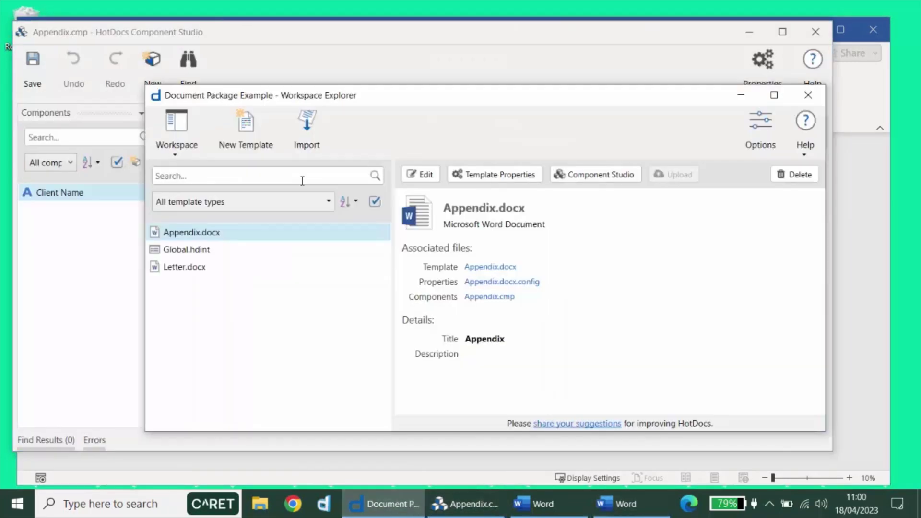
pyautogui.click(198, 249)
pyautogui.click(597, 175)
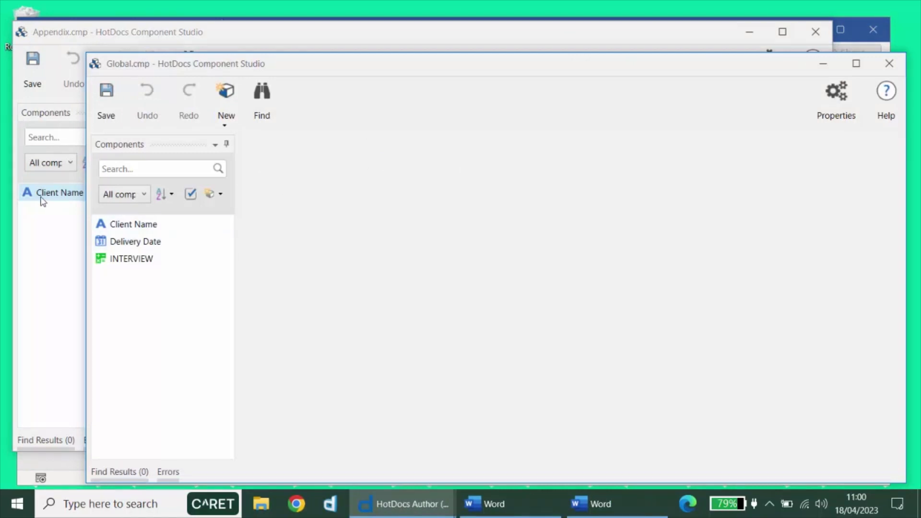
# - Copy Client Name from Appendix.cmp, try pasting it into Global.cmp, then close both component files
pyautogui.click(40, 251)
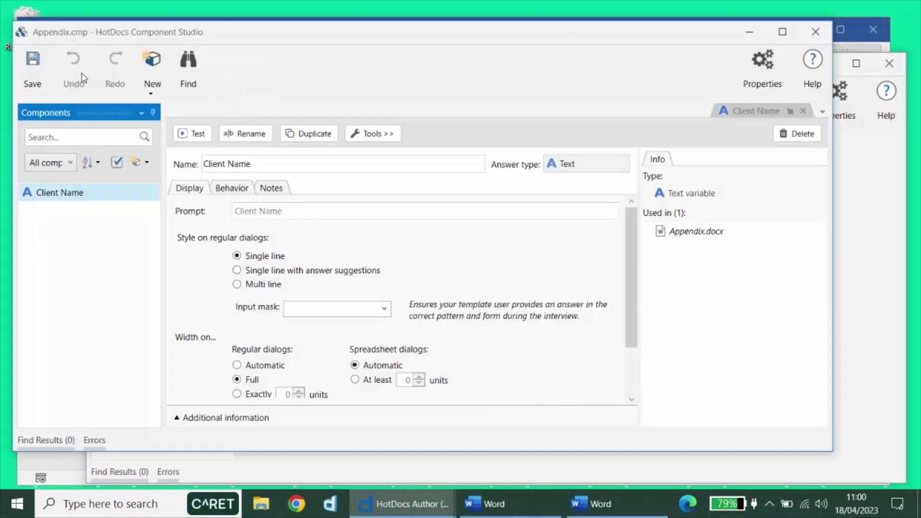
pyautogui.rightClick(55, 193)
pyautogui.click(102, 269)
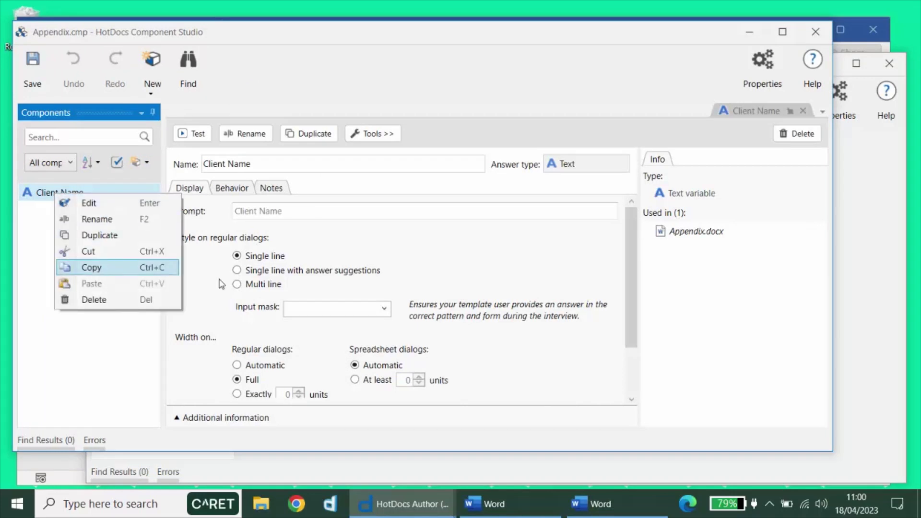
pyautogui.click(264, 476)
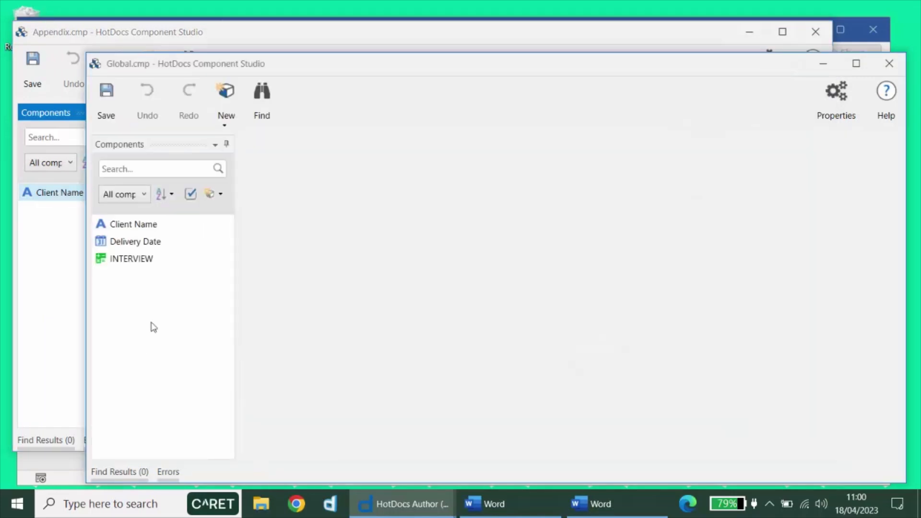
pyautogui.rightClick(149, 315)
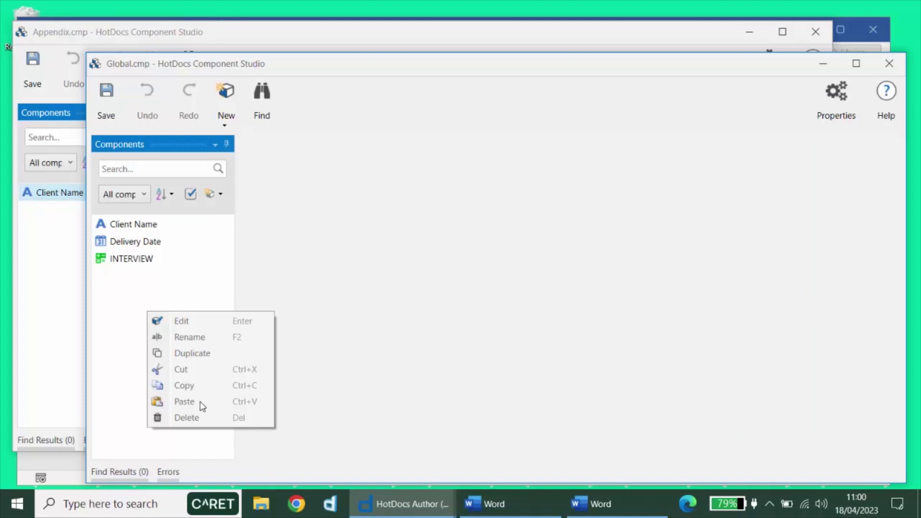
pyautogui.click(39, 221)
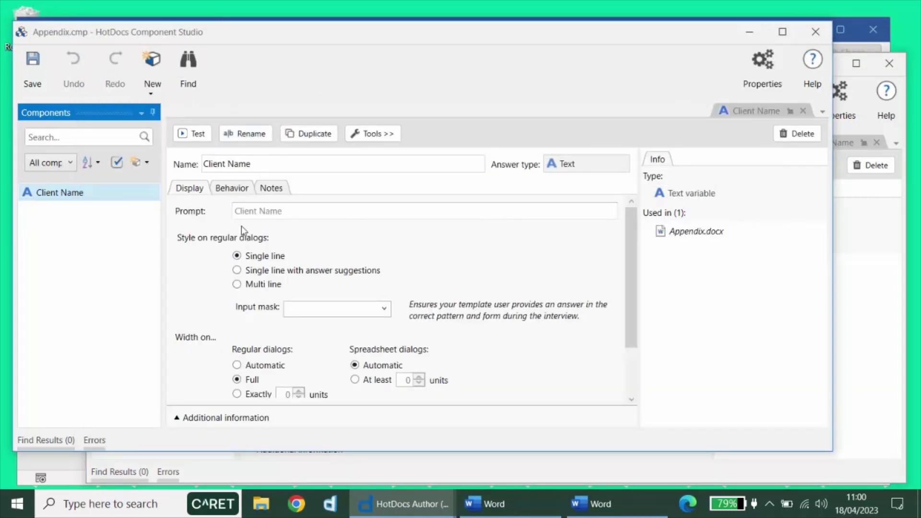
pyautogui.click(816, 32)
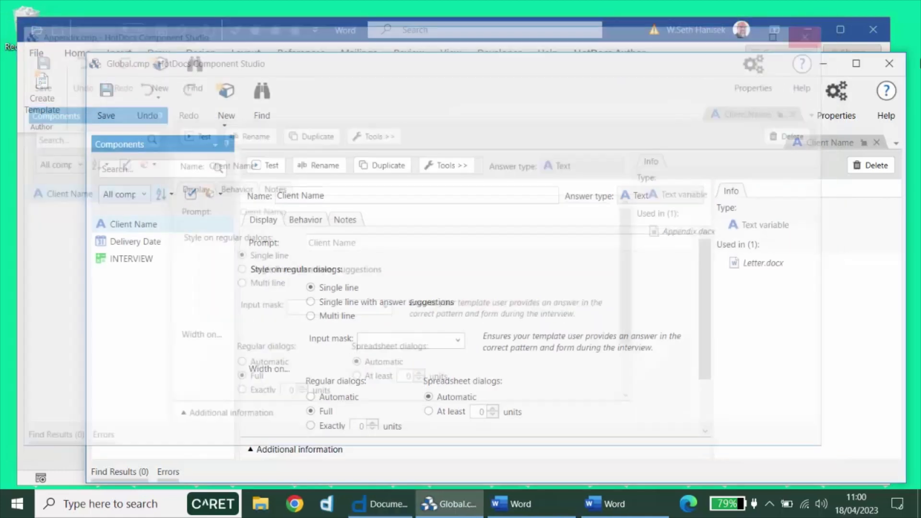
pyautogui.click(896, 70)
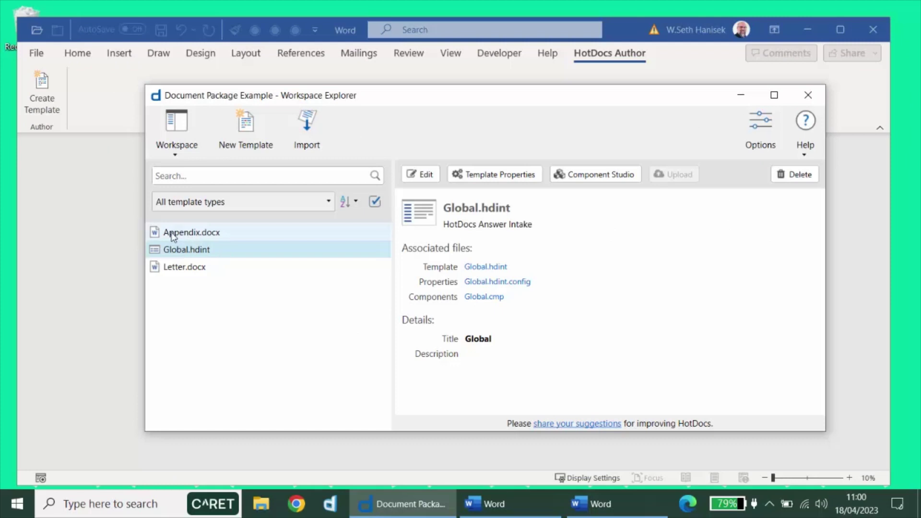
# - Change the Appendix template's component file from Appendix.cmp to Global.cmp in Template Properties
pyautogui.click(201, 235)
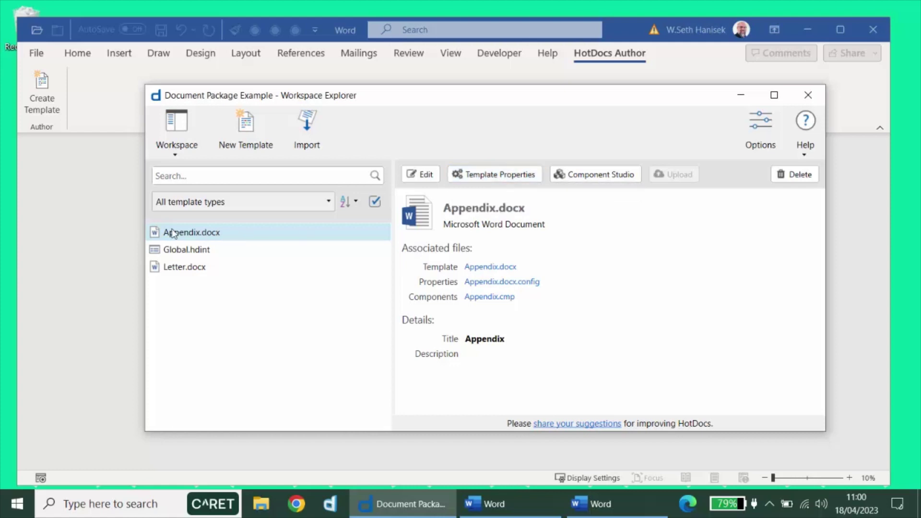
pyautogui.click(502, 179)
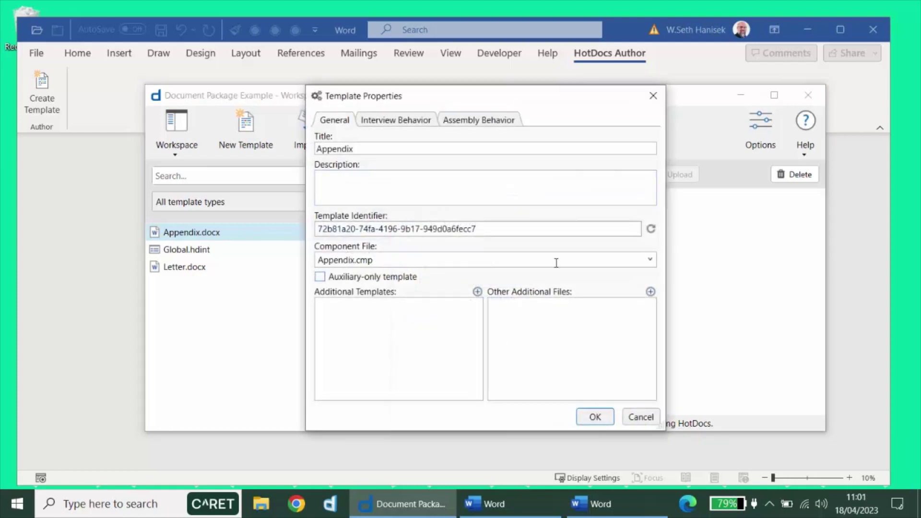
pyautogui.click(650, 259)
pyautogui.click(397, 290)
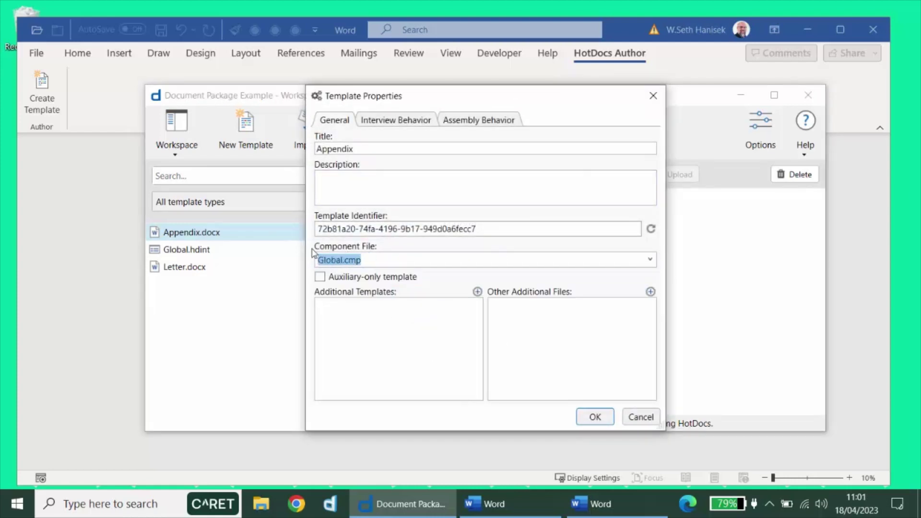
pyautogui.click(591, 416)
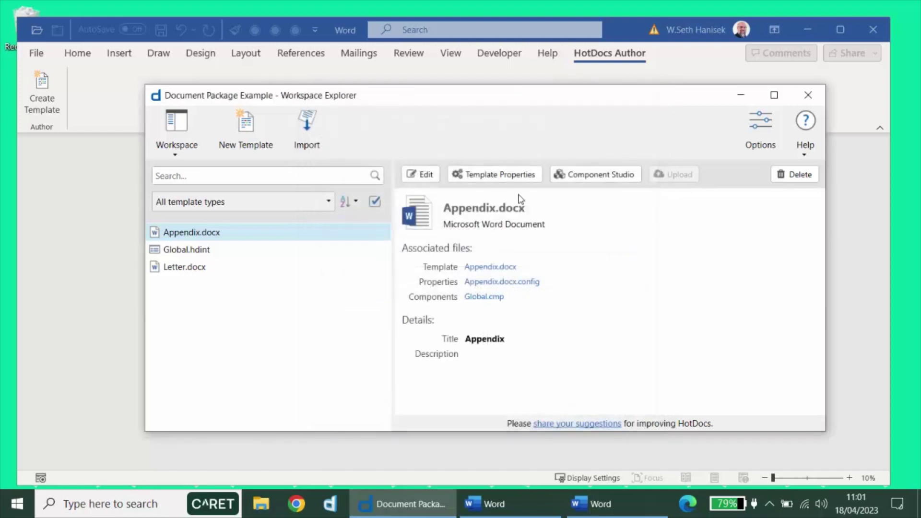